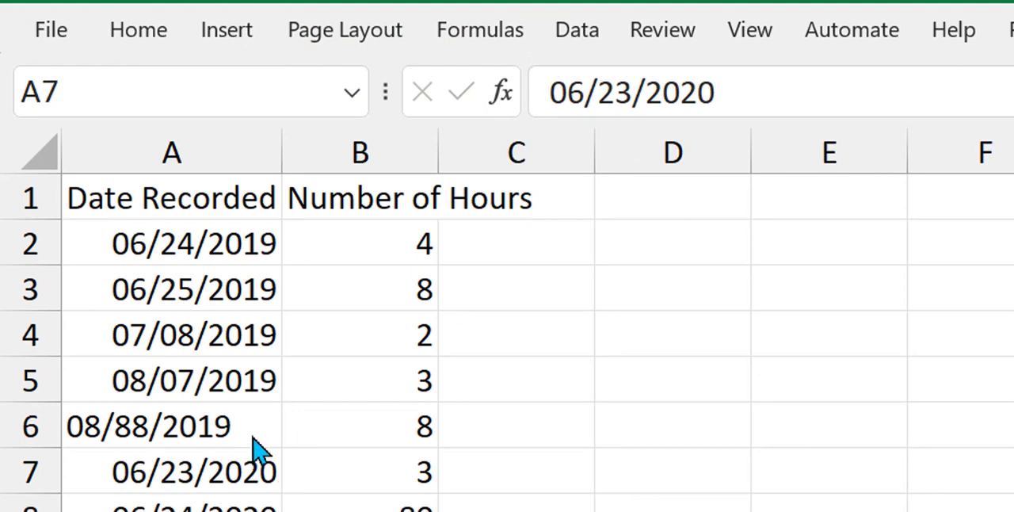
Widen columns A and B so the Date Recorded and Number of Hours headings each fit inside their own column.
click(280, 164)
drag(279, 163, 435, 185)
click(333, 188)
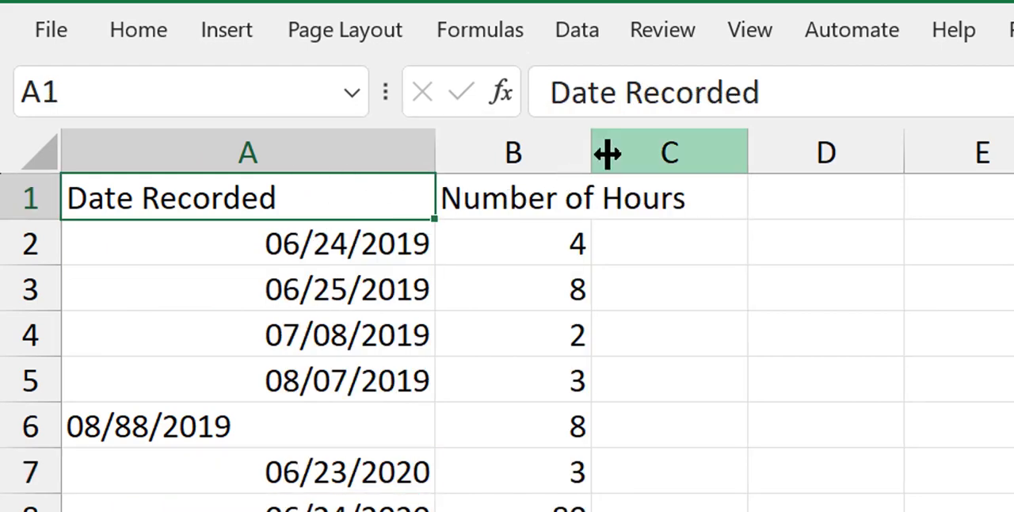
drag(593, 159, 821, 161)
click(665, 195)
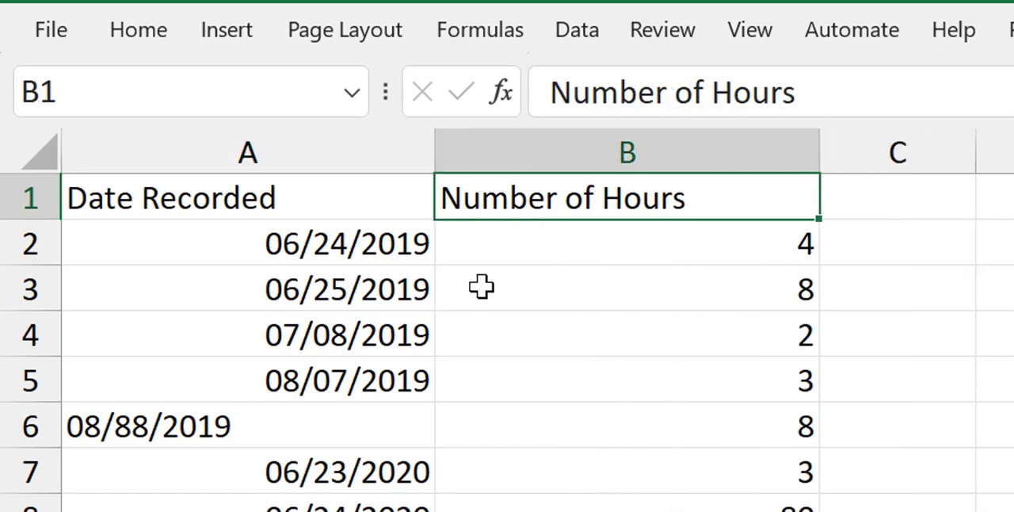
Correct the invalid date in cell A6 to 08/08/2019.
click(213, 428)
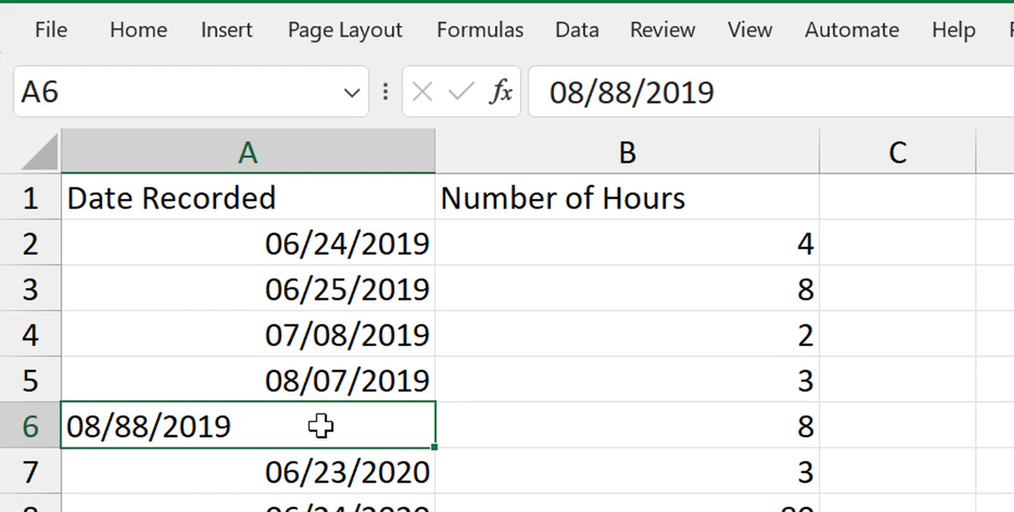
click(616, 96)
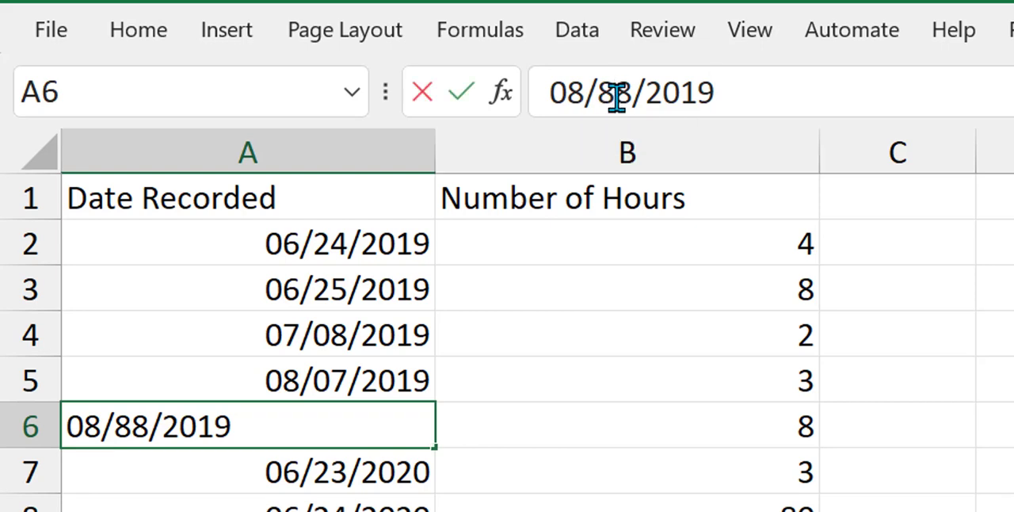
key(BackSpace)
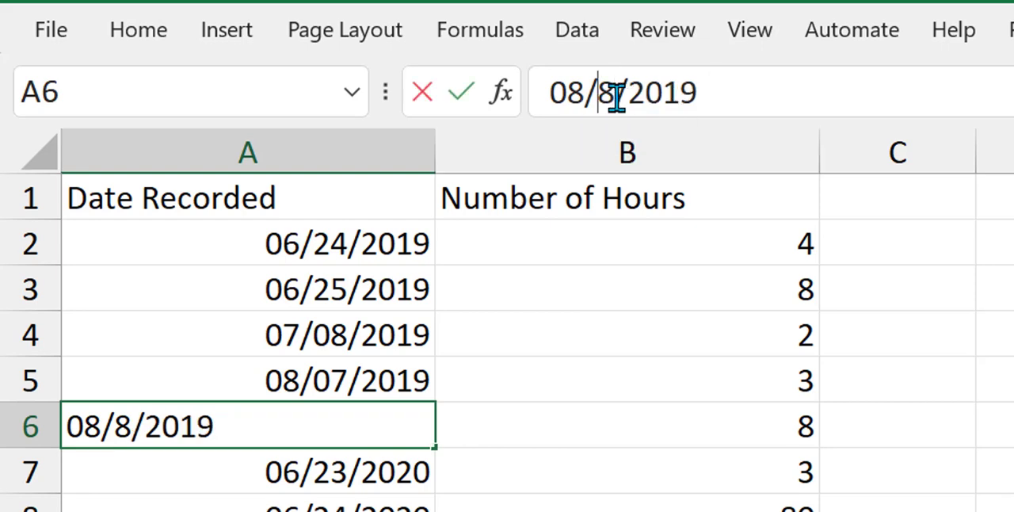
text(0)
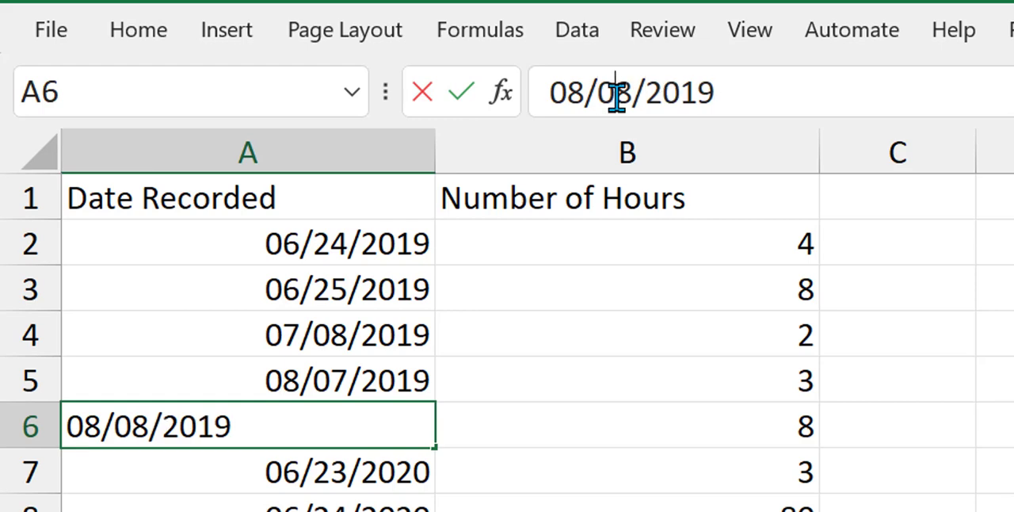
key(Return)
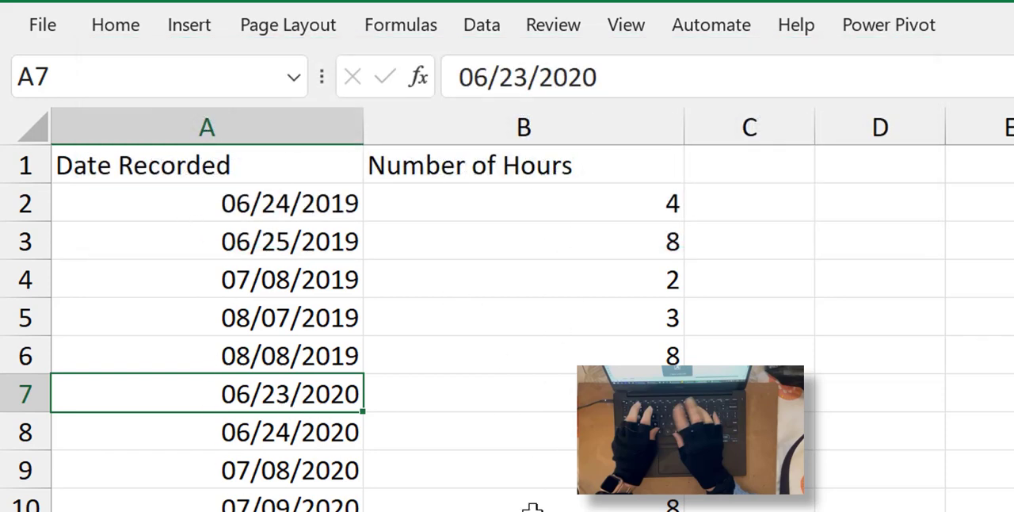
Convert the data range A1:B27 into a table with headers, and clear the range selection.
click(205, 27)
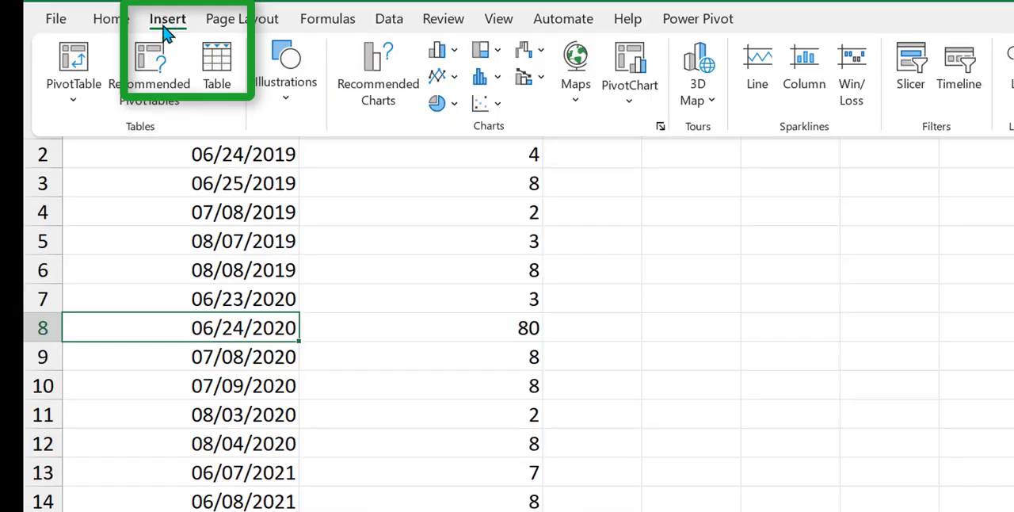
click(218, 82)
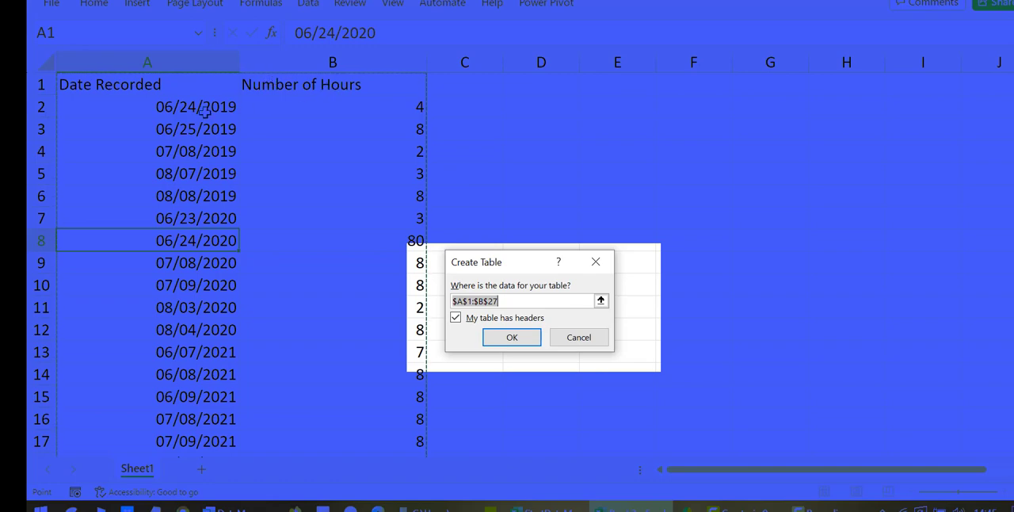
click(523, 338)
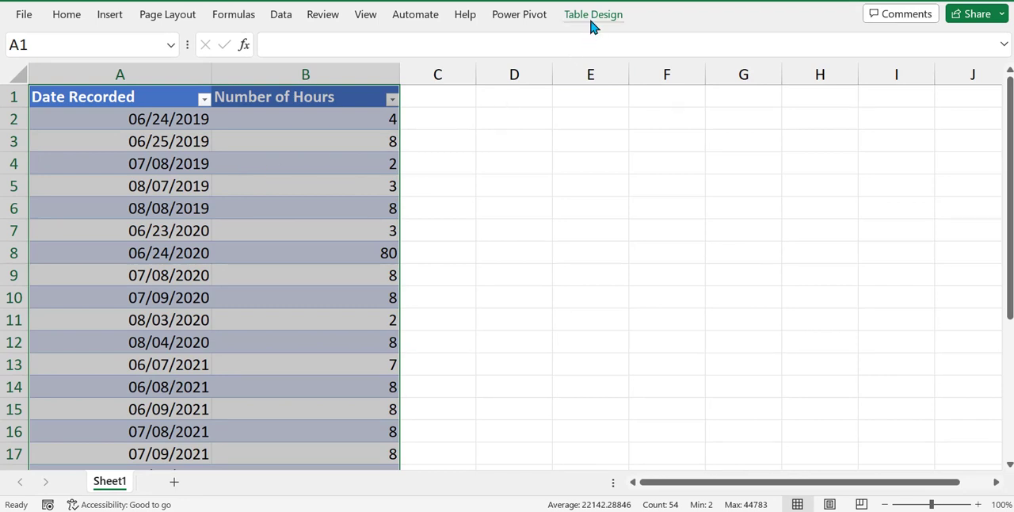
click(334, 141)
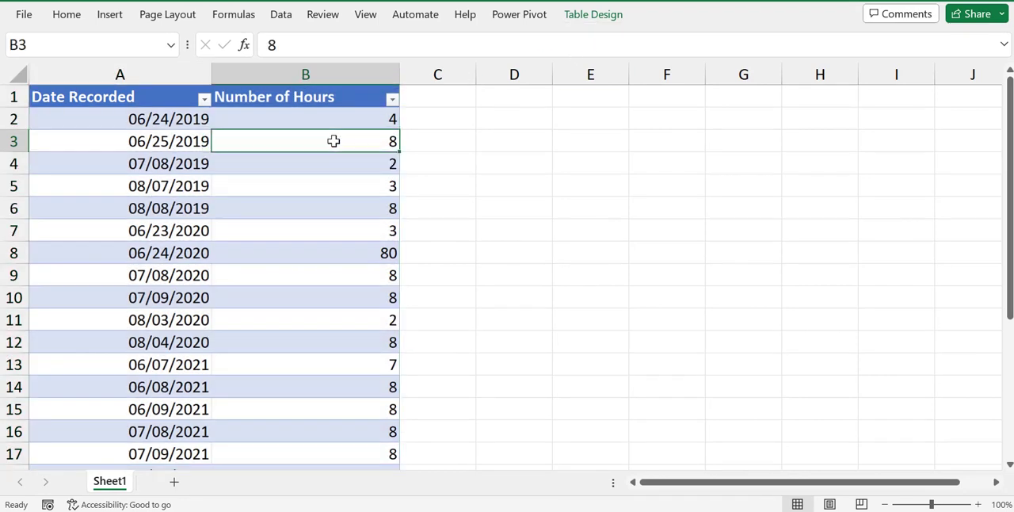
Hide the table's header row, and restore it with its filter buttons.
click(594, 17)
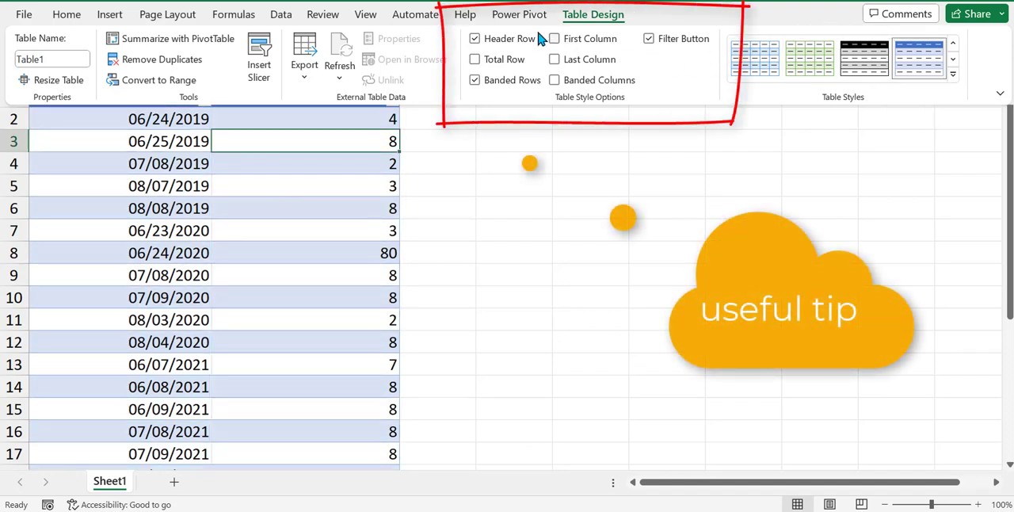
click(476, 39)
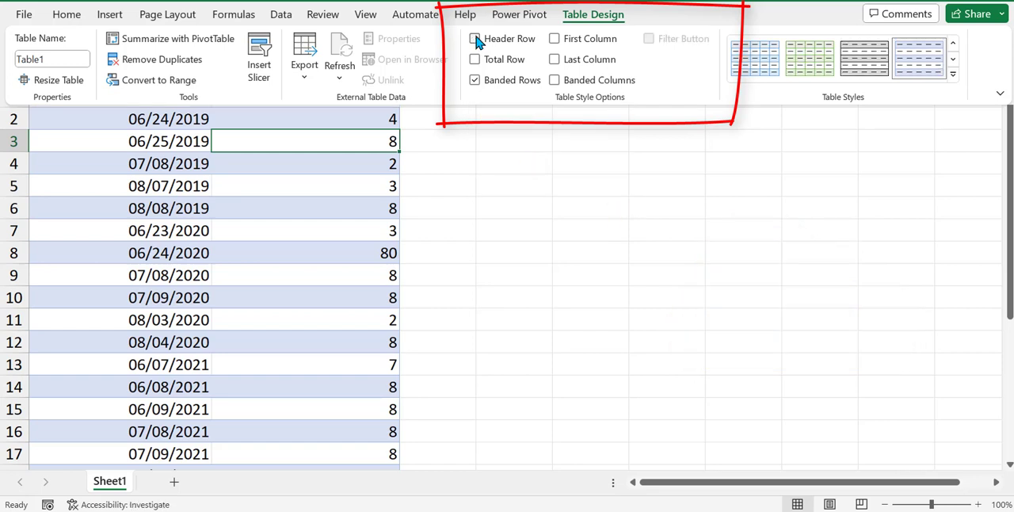
click(414, 239)
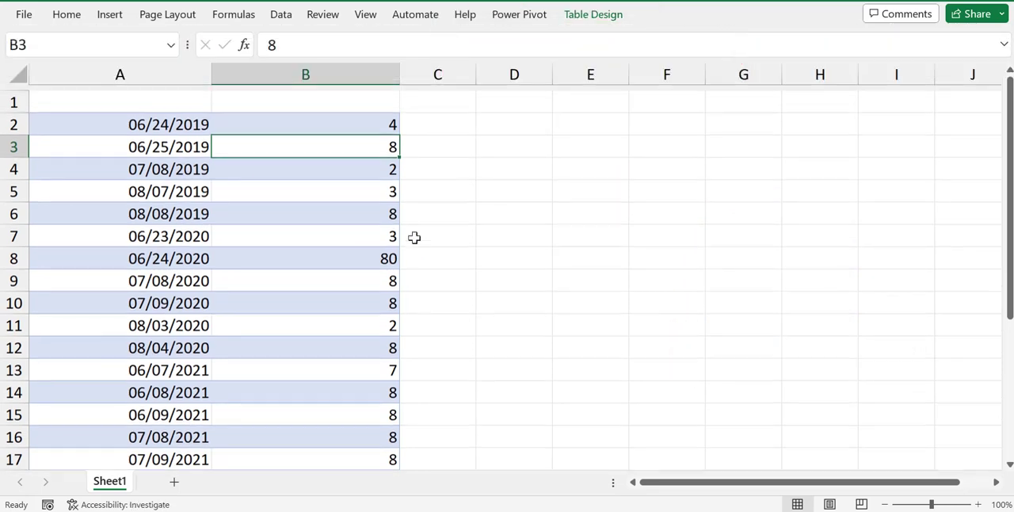
click(188, 116)
click(593, 14)
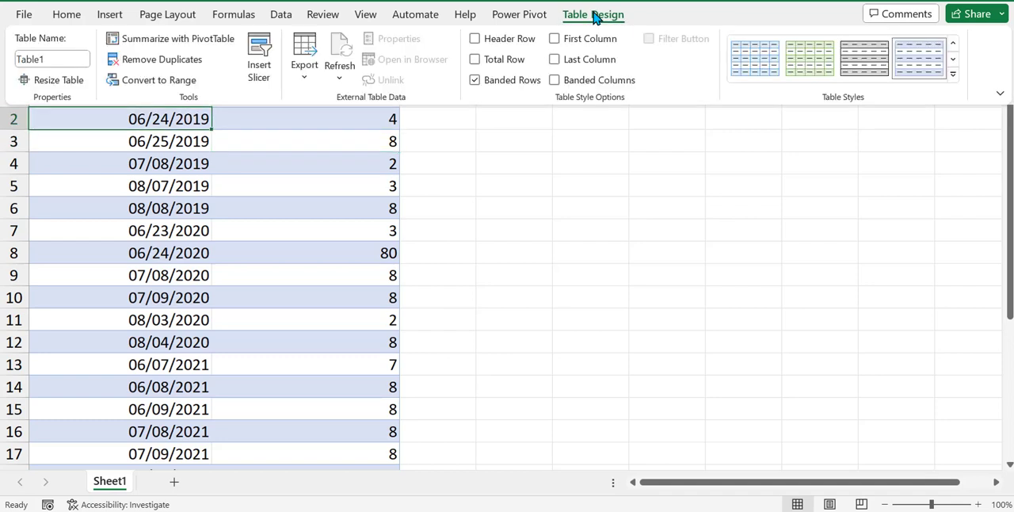
click(475, 39)
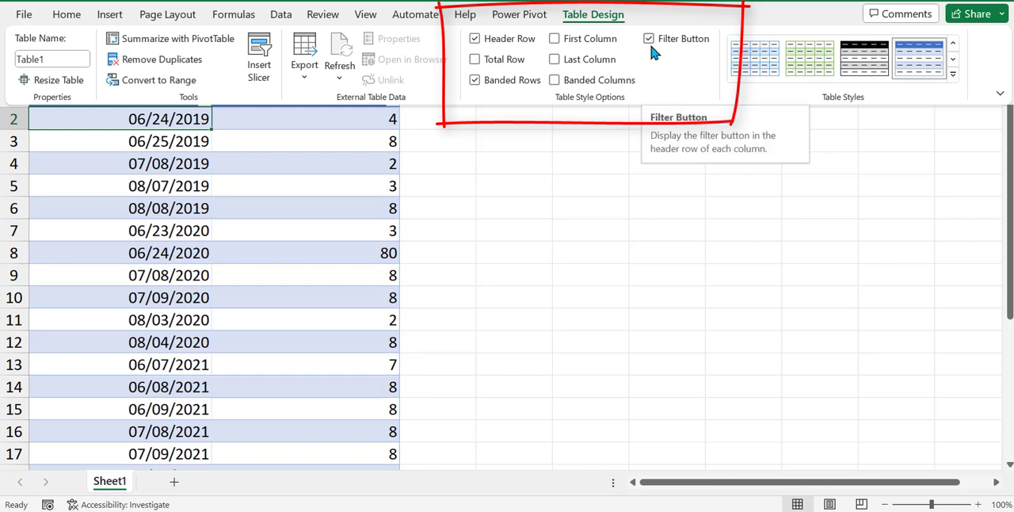
click(303, 173)
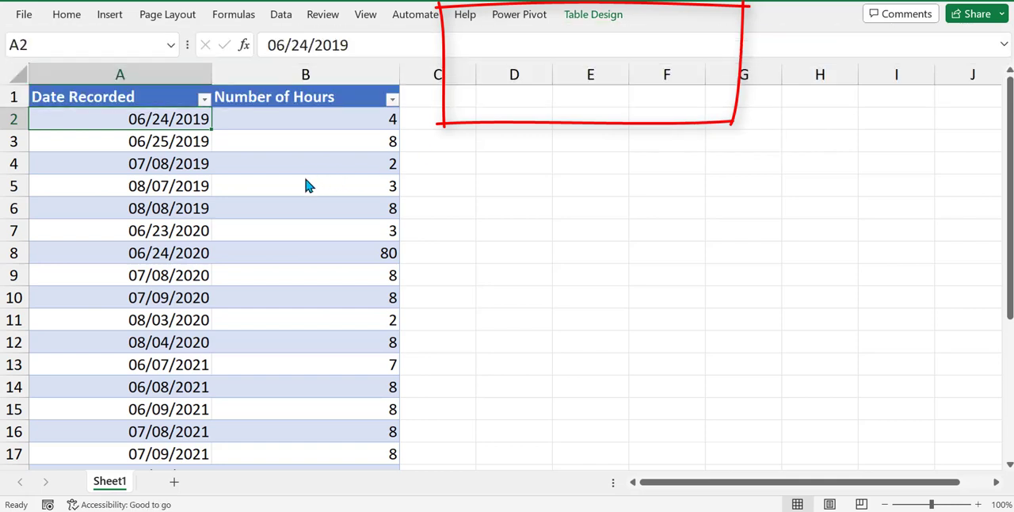
View the sort and filter options of the Date Recorded column without applying any.
click(206, 99)
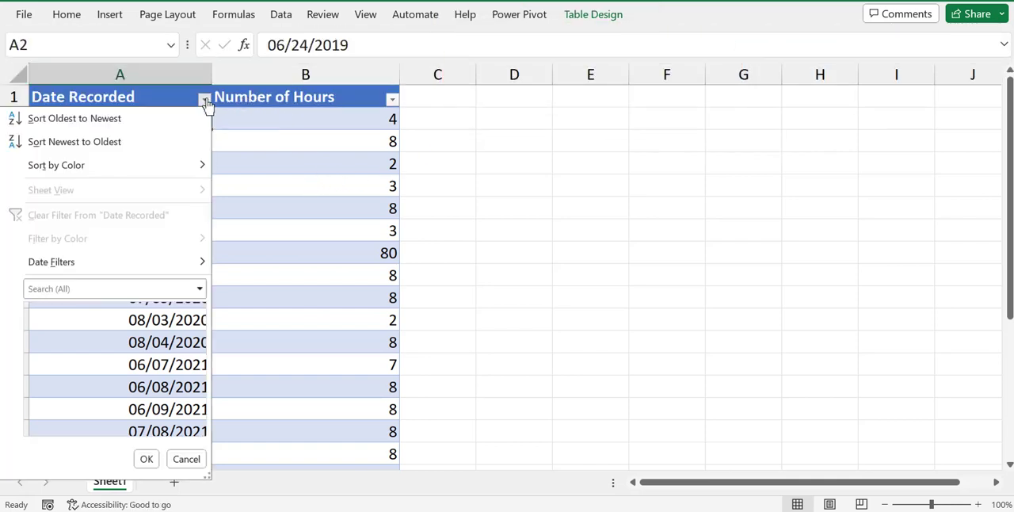
click(251, 108)
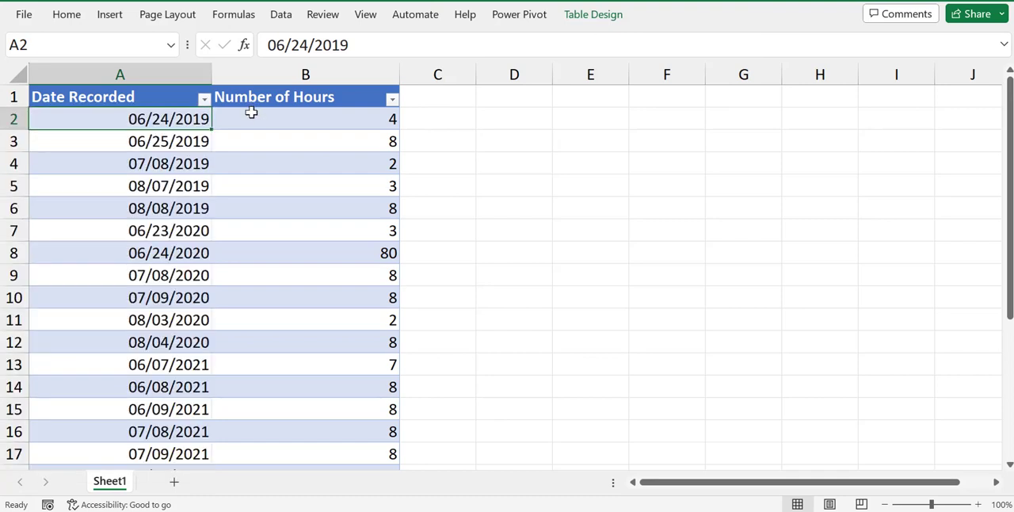
click(251, 112)
Switch the Header Row style option off and on once more, keeping the filter buttons enabled.
click(598, 20)
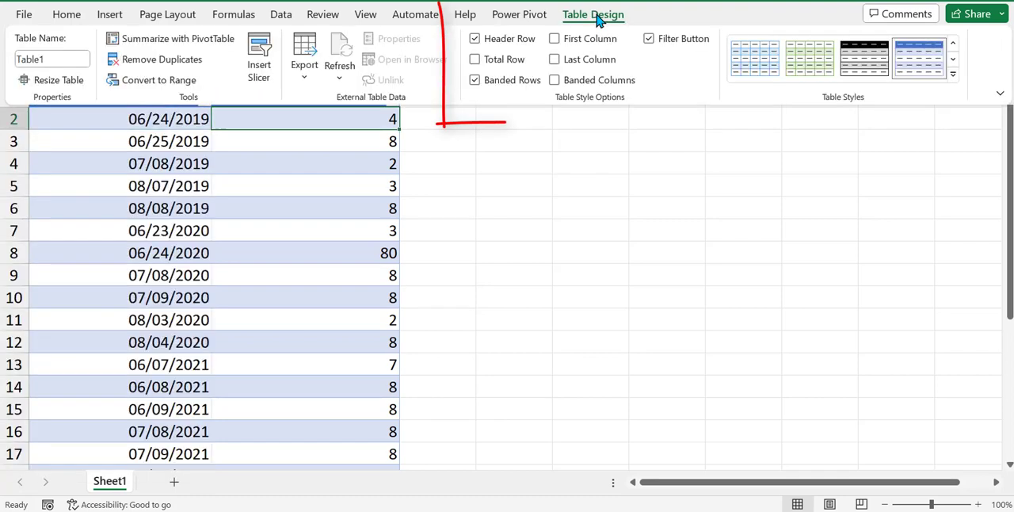
click(475, 39)
click(479, 39)
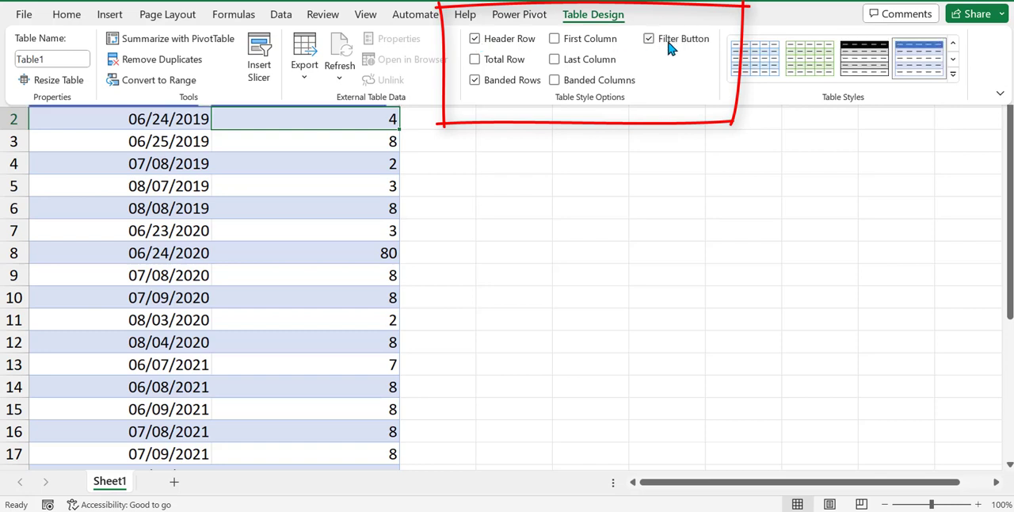
click(318, 157)
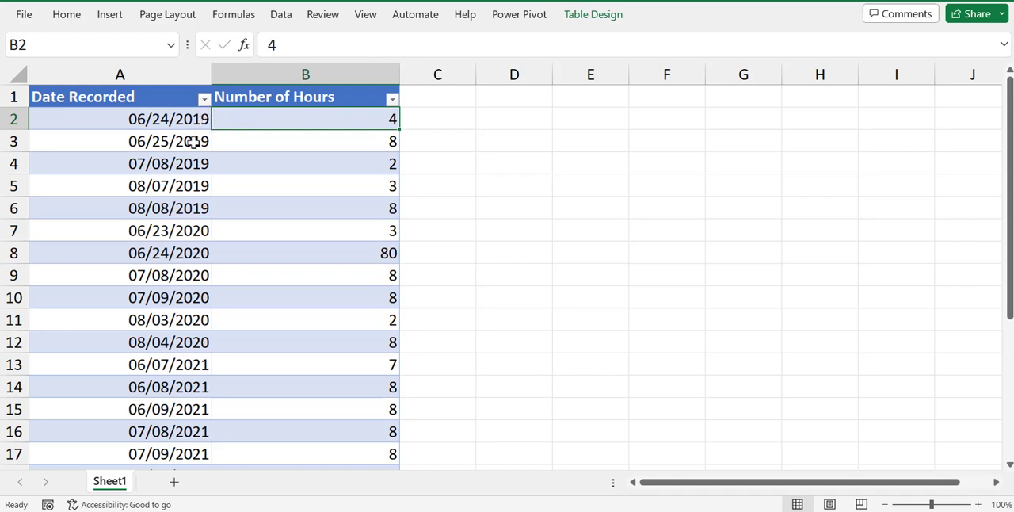
Add a new record directly below the table's last row with the date 8/11/2022 and 8 hours.
scroll(193, 142, down, 6)
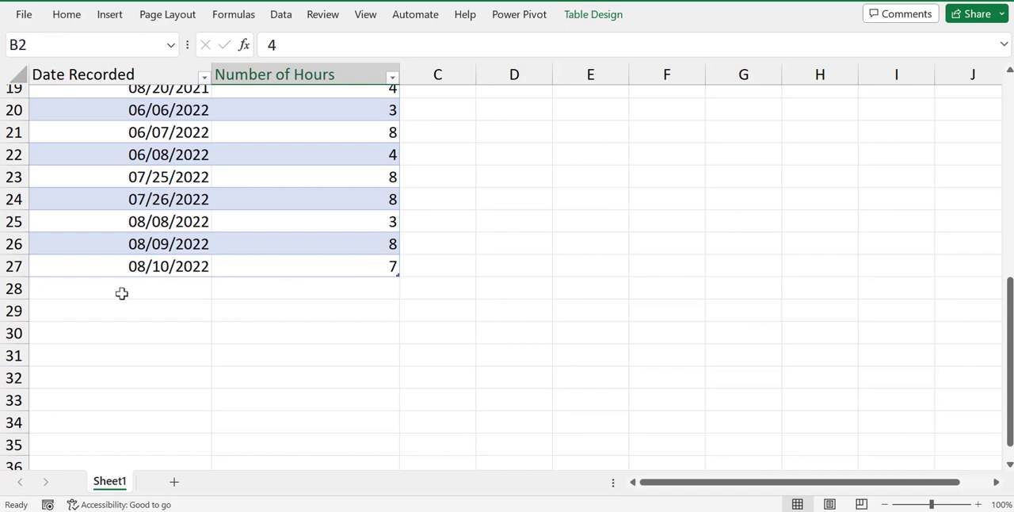
click(136, 286)
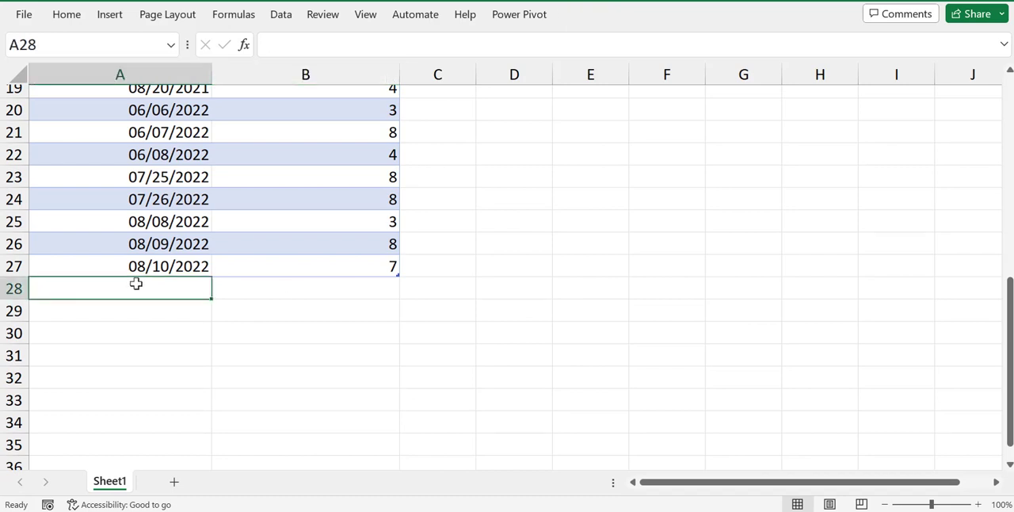
text(8/11/2022)
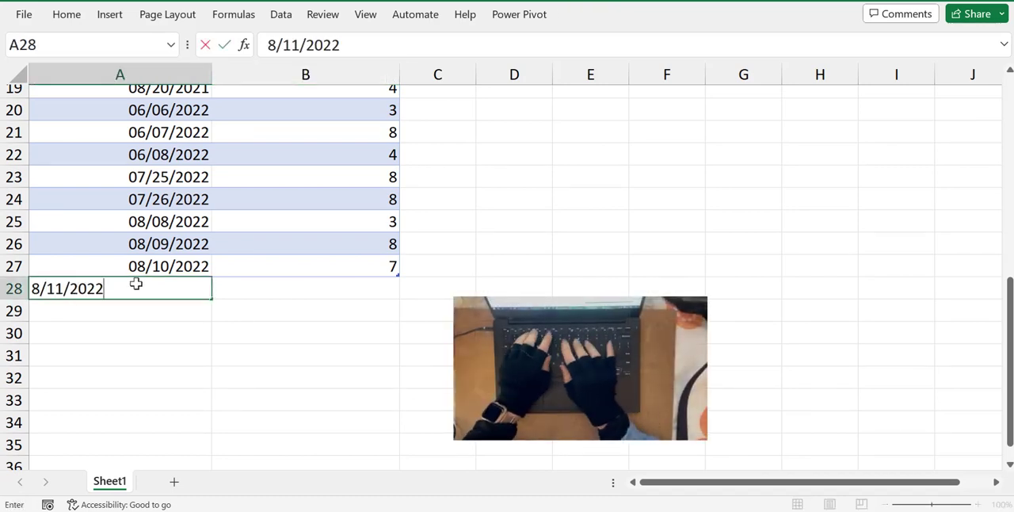
key(Tab)
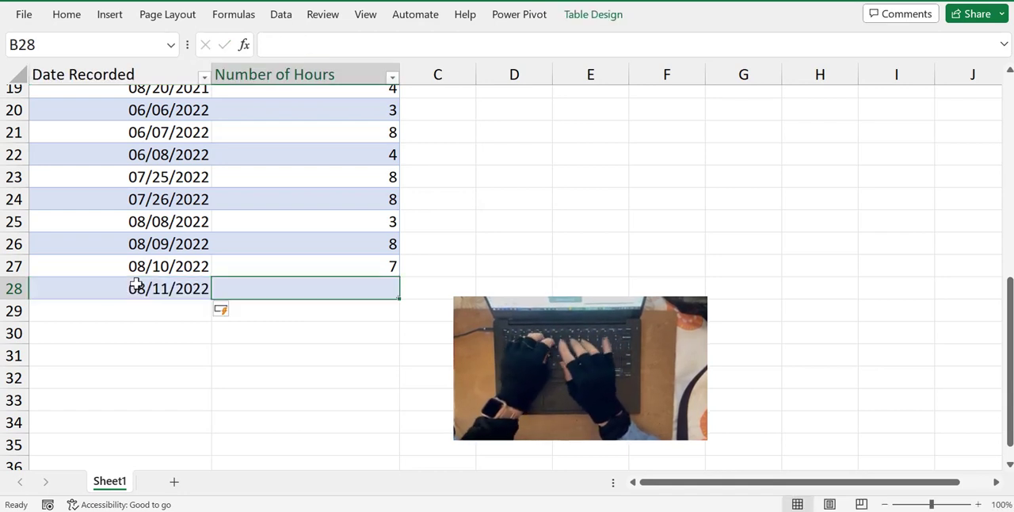
text(8)
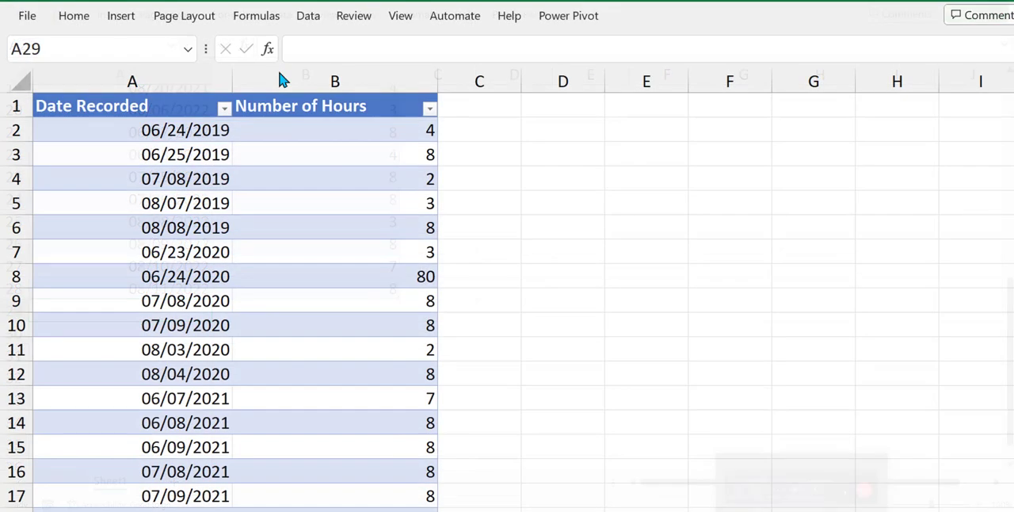
Insert a Clustered Column chart of Number of Hours by Date Recorded from the table data.
click(123, 15)
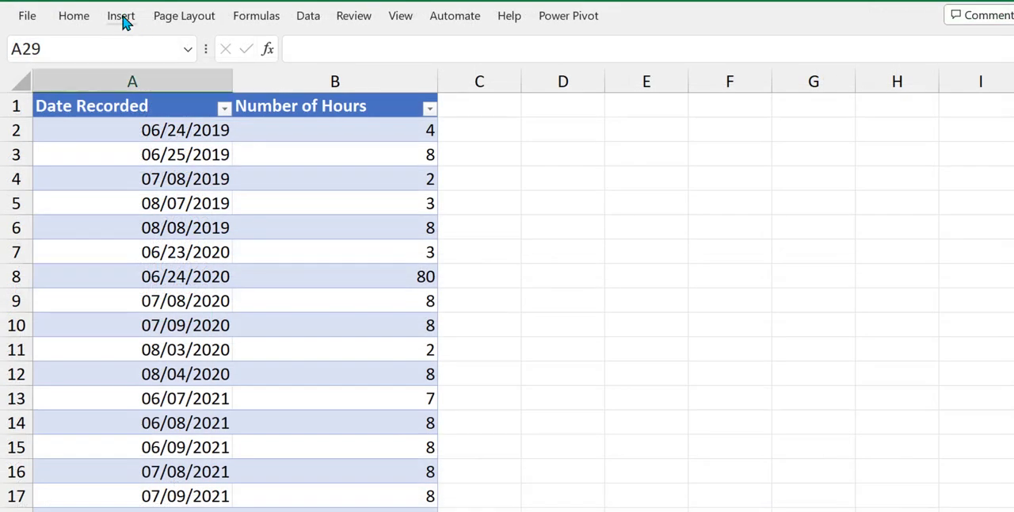
click(122, 18)
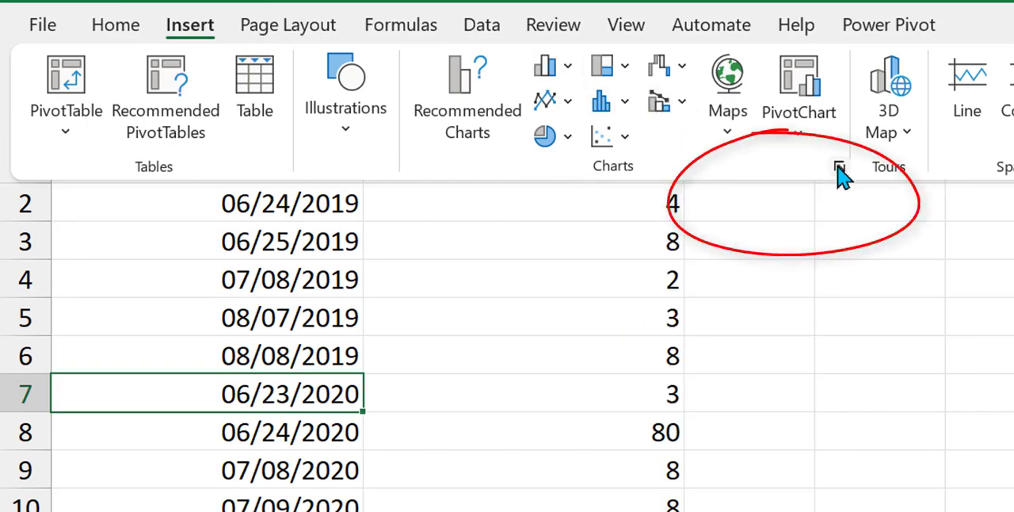
click(839, 169)
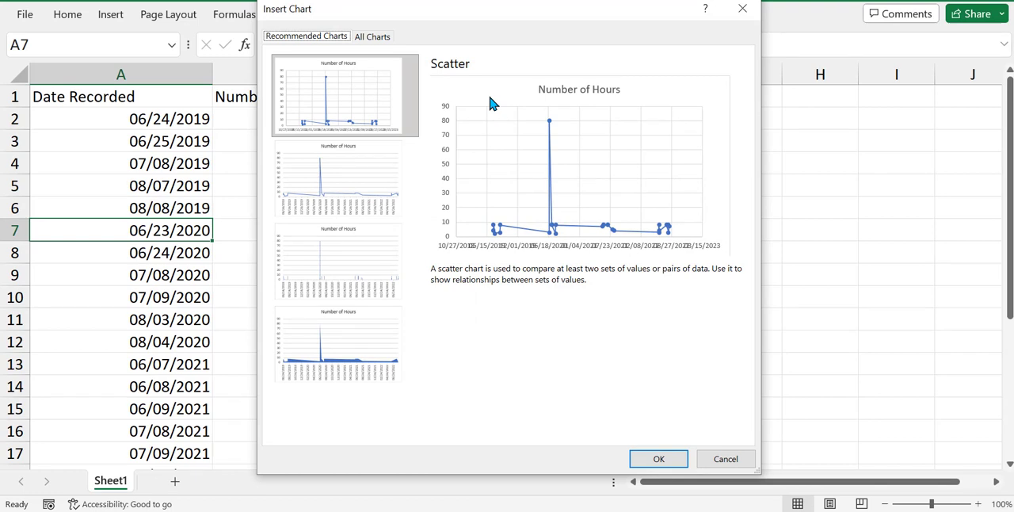
click(381, 41)
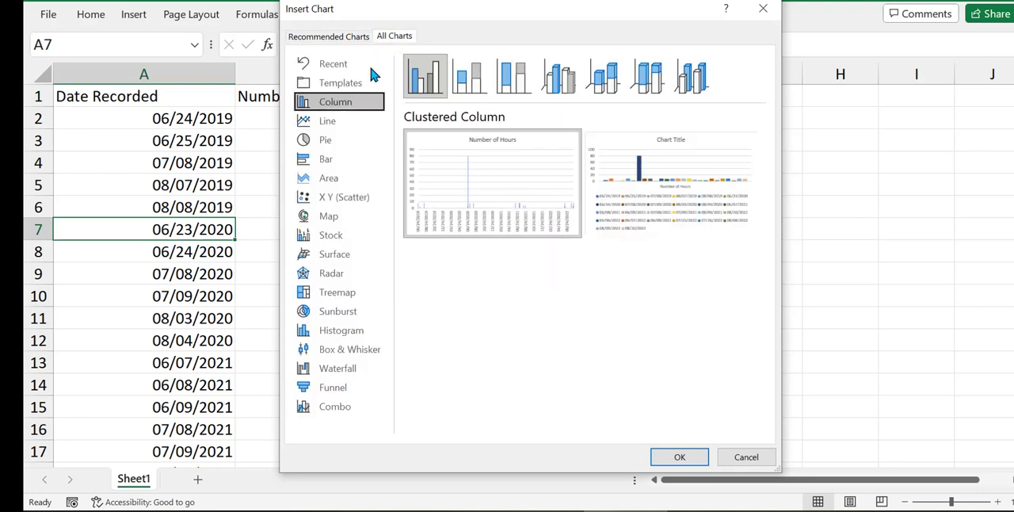
click(423, 85)
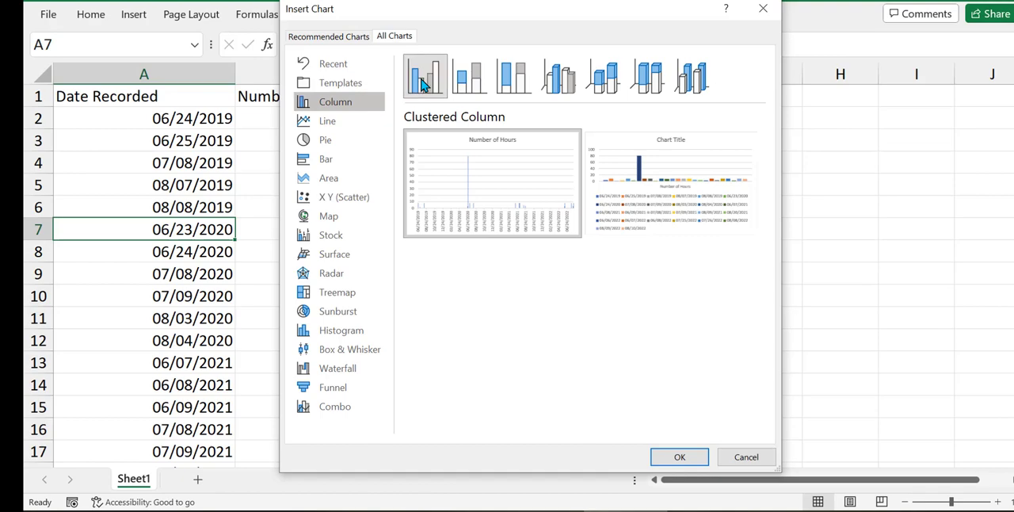
click(669, 452)
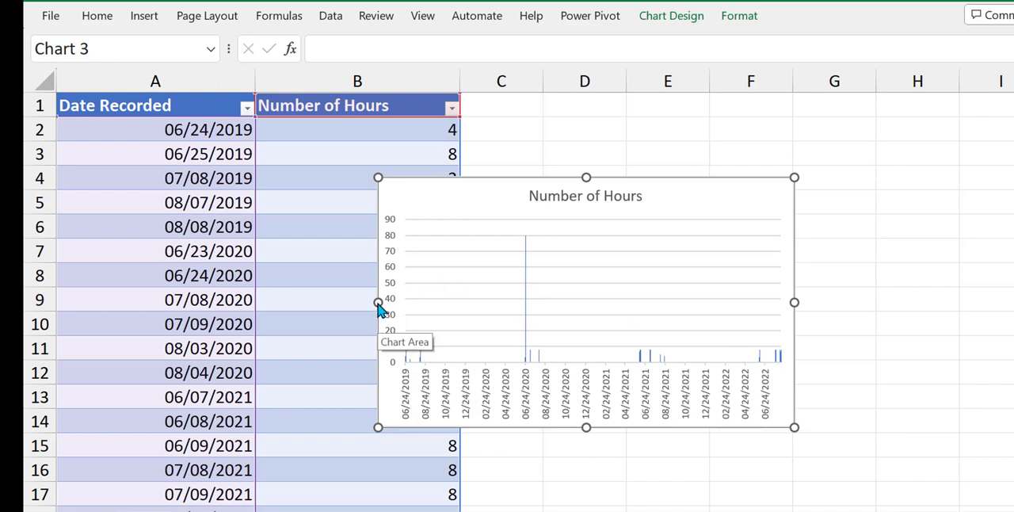
Widen the chart by extending its left edge into column A, and inspect the data point of its tallest column.
drag(378, 302, 143, 302)
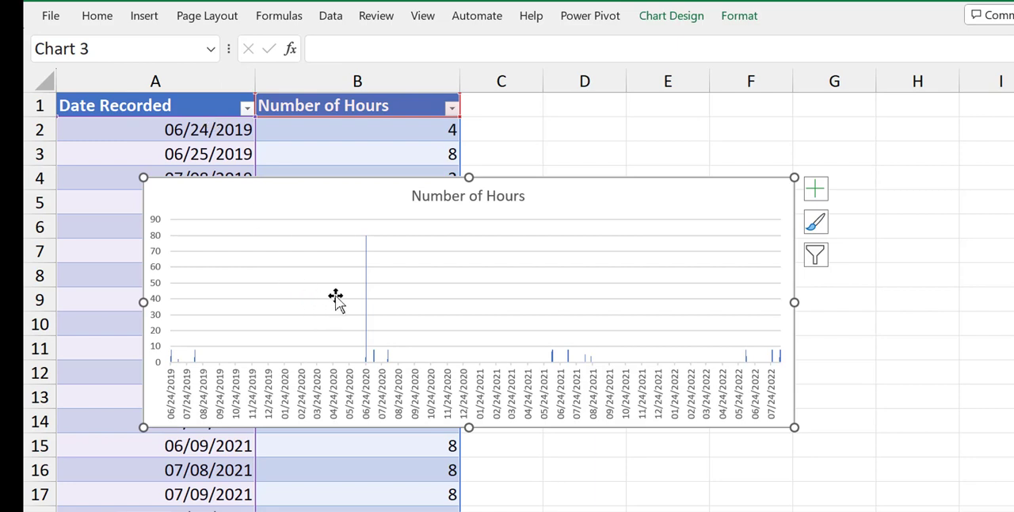
mouse_move(366, 316)
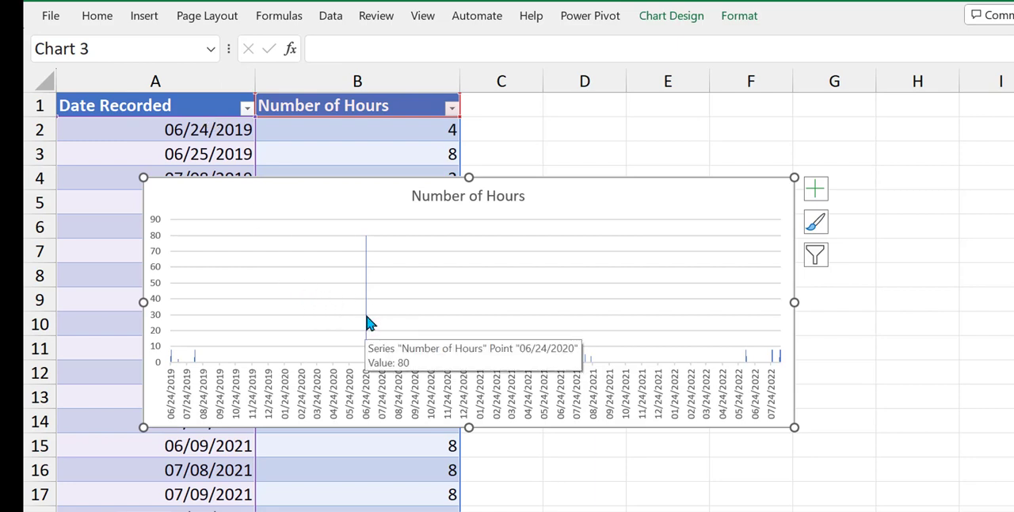
Open the axis formatting options for the chart's horizontal category axis.
click(368, 322)
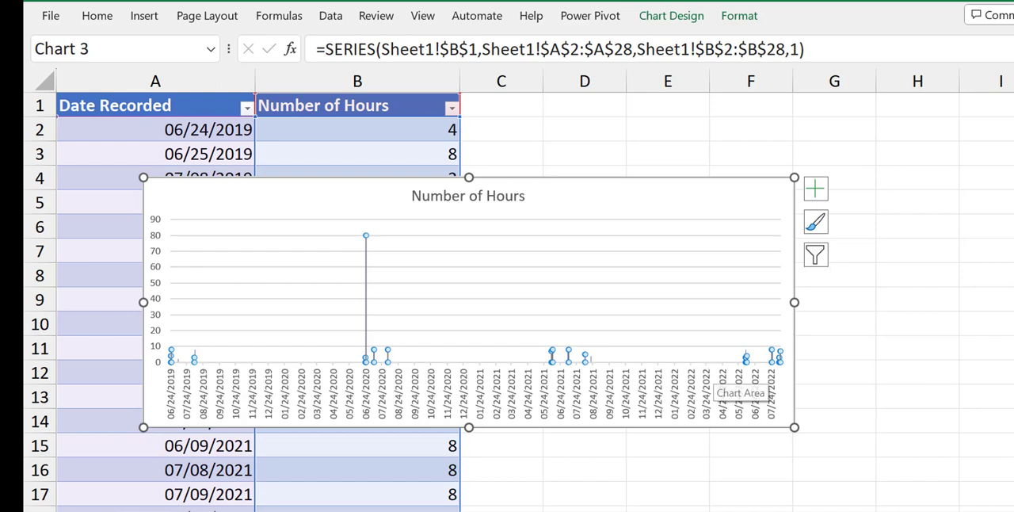
click(992, 373)
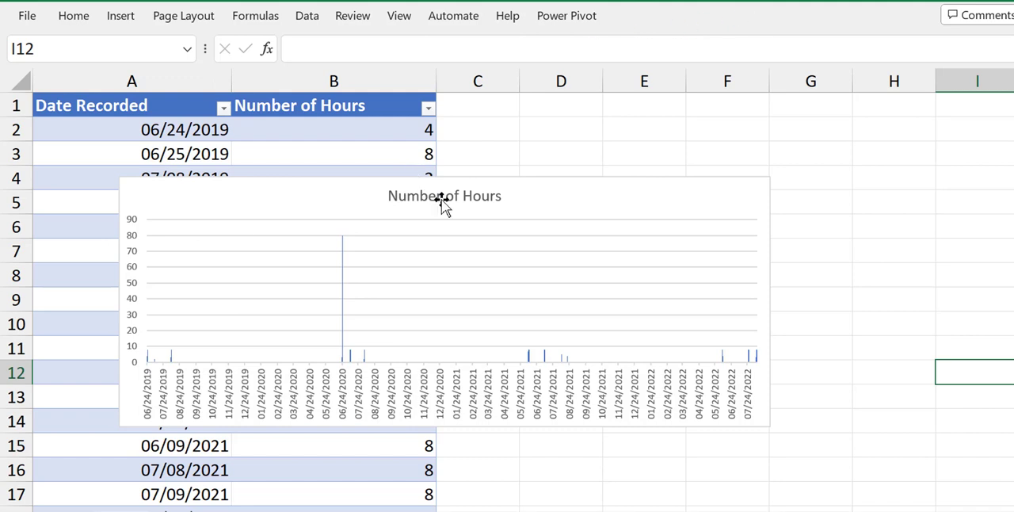
click(294, 206)
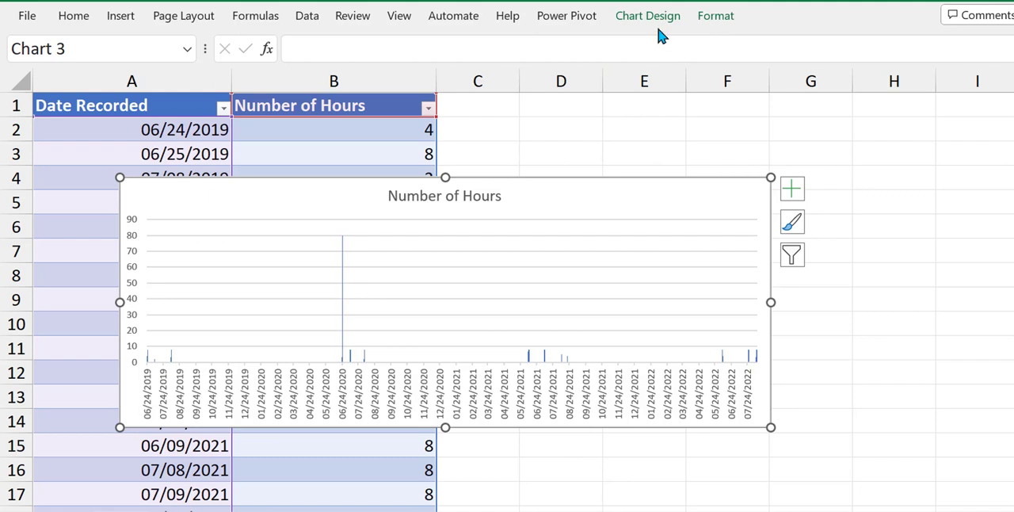
click(711, 24)
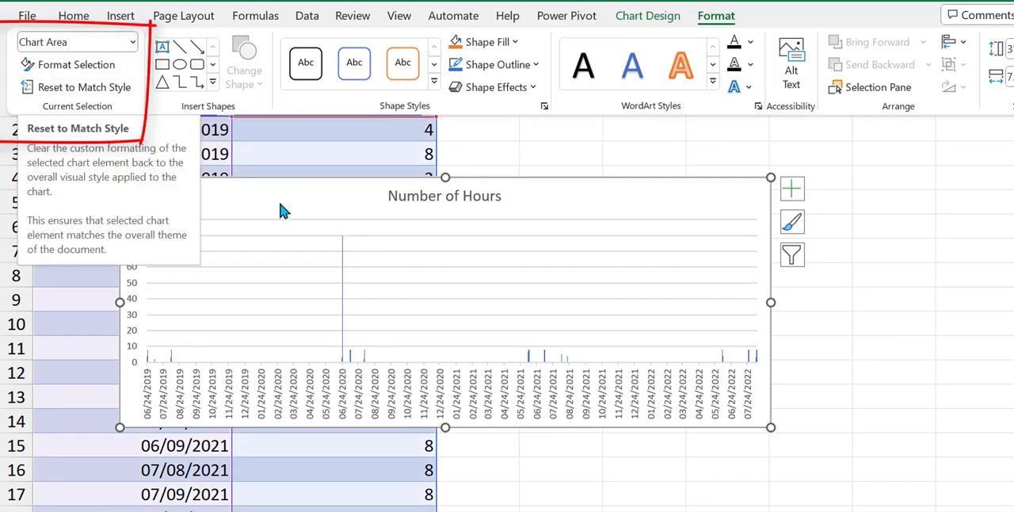
click(133, 46)
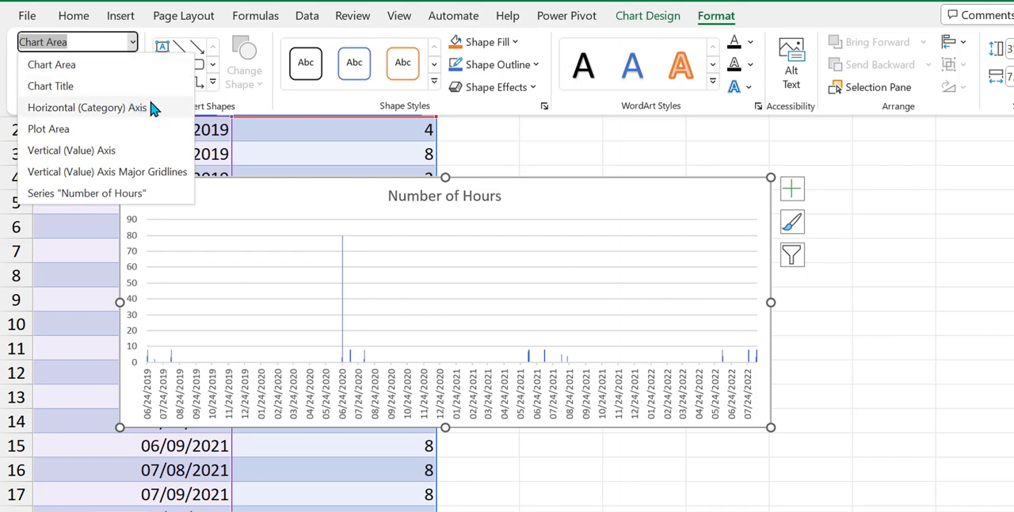
click(87, 107)
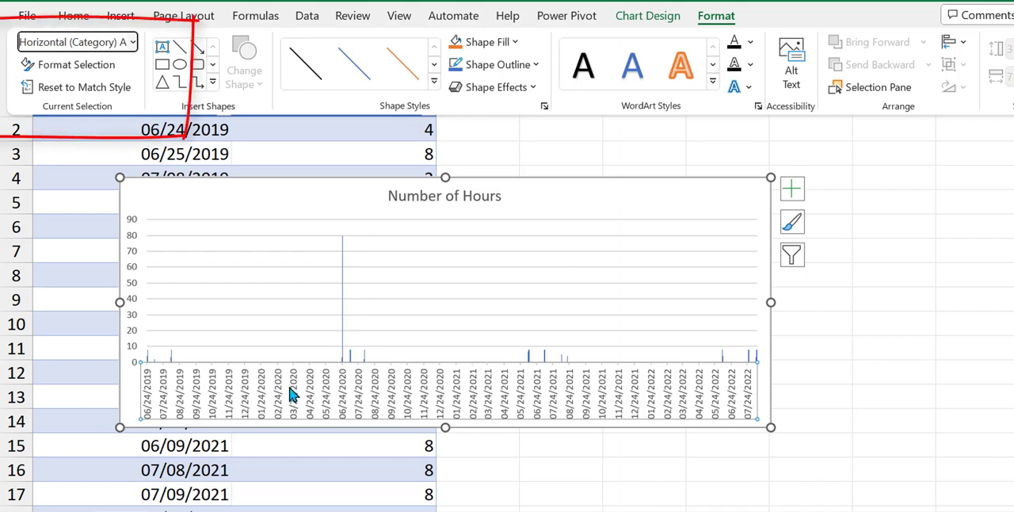
click(106, 70)
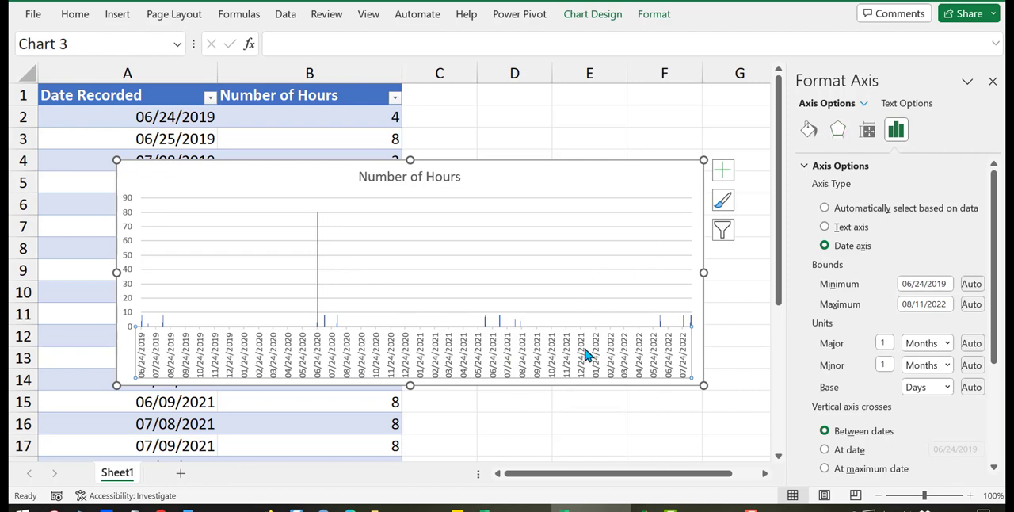
Compare the Text axis and Date axis types for the horizontal axis, settle on Text axis, and close the formatting pane.
click(825, 227)
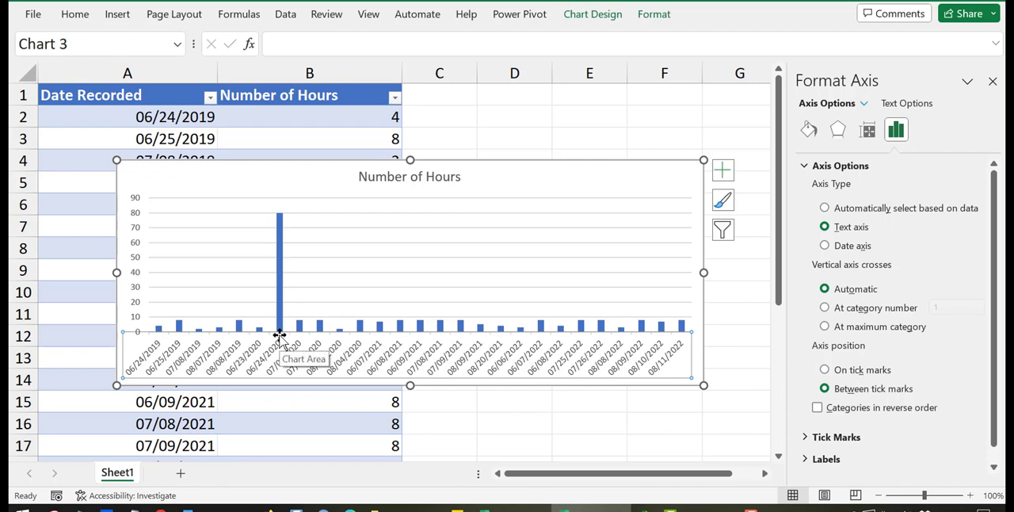
click(824, 246)
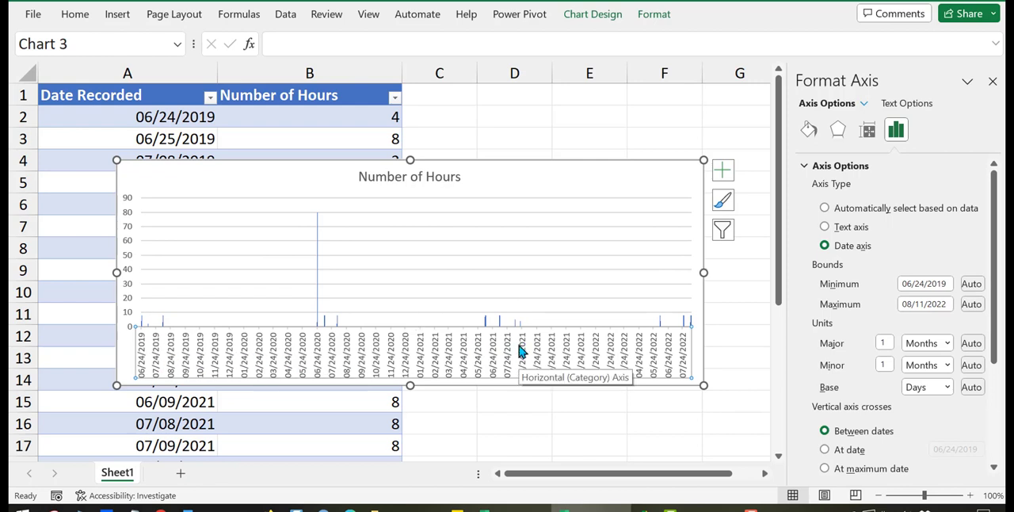
click(824, 228)
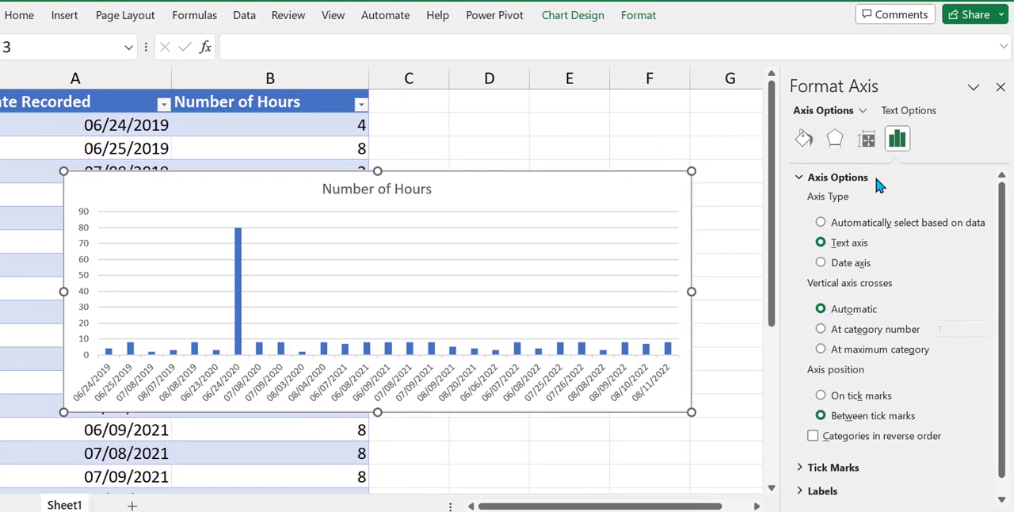
click(1000, 88)
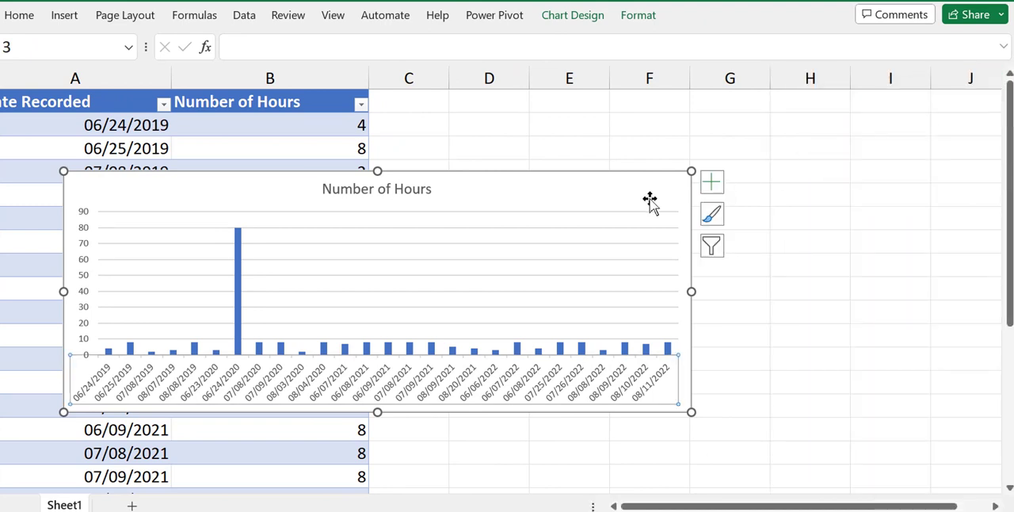
Reselect the chart and review its list of selectable chart elements, keeping the chart area selected.
click(865, 251)
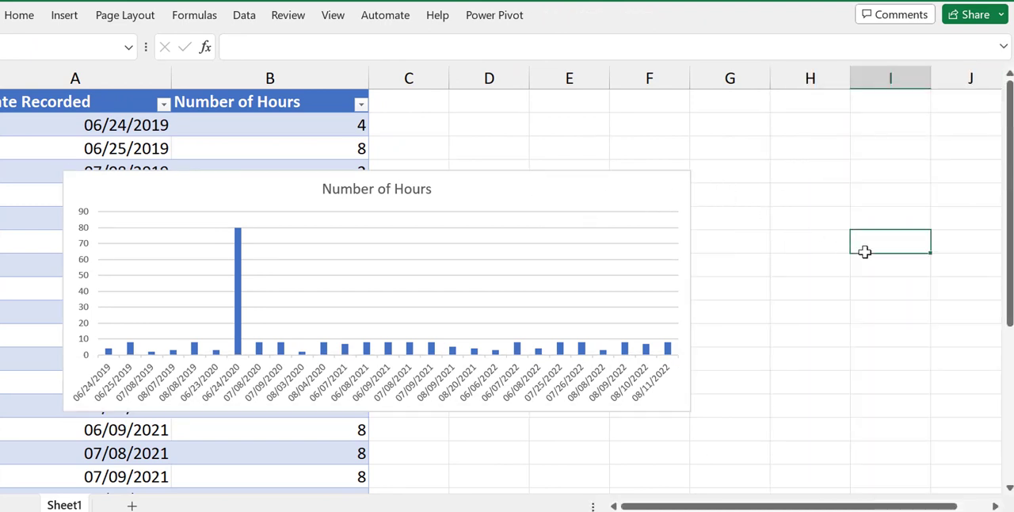
click(589, 210)
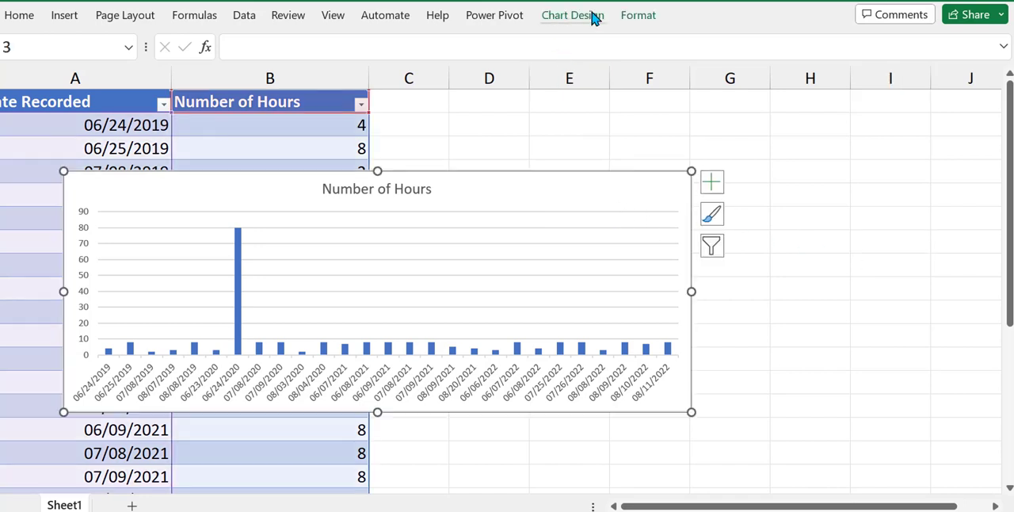
click(640, 18)
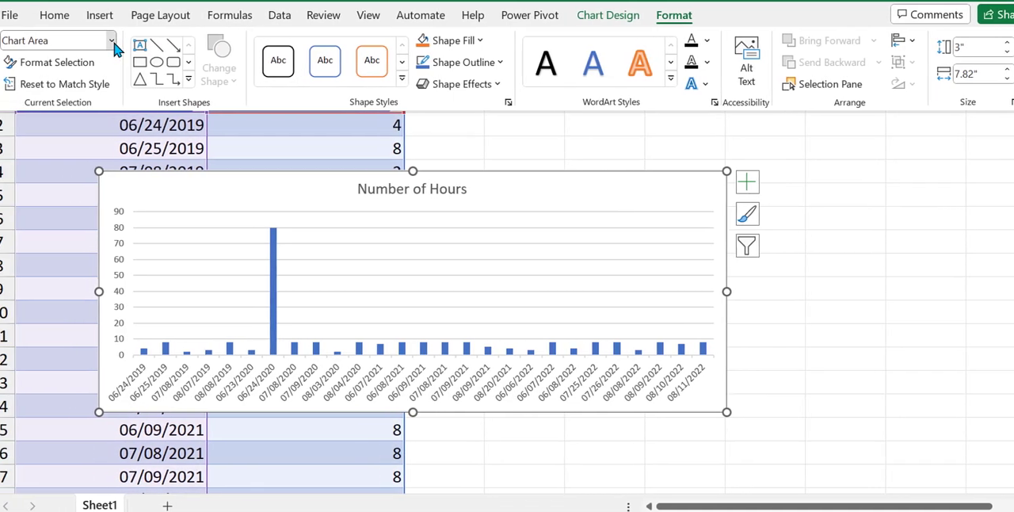
click(77, 40)
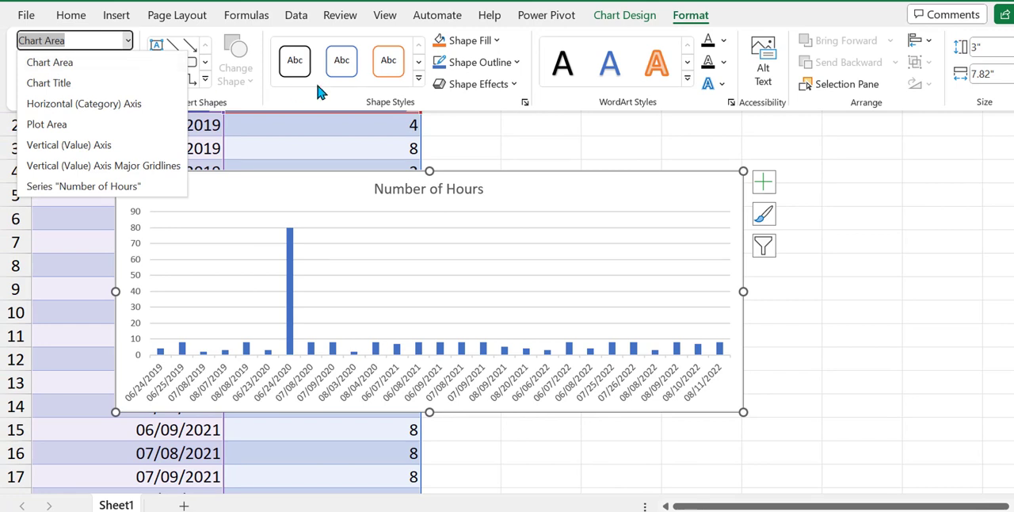
key(Escape)
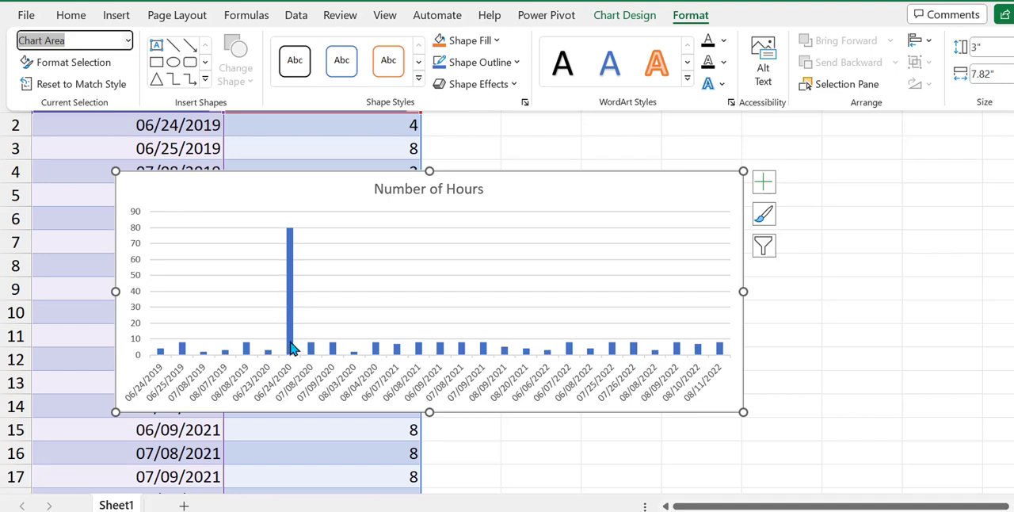
Select the column for 06/24/2020 in the chart, and move the chart beside the table, starting in column C.
click(289, 235)
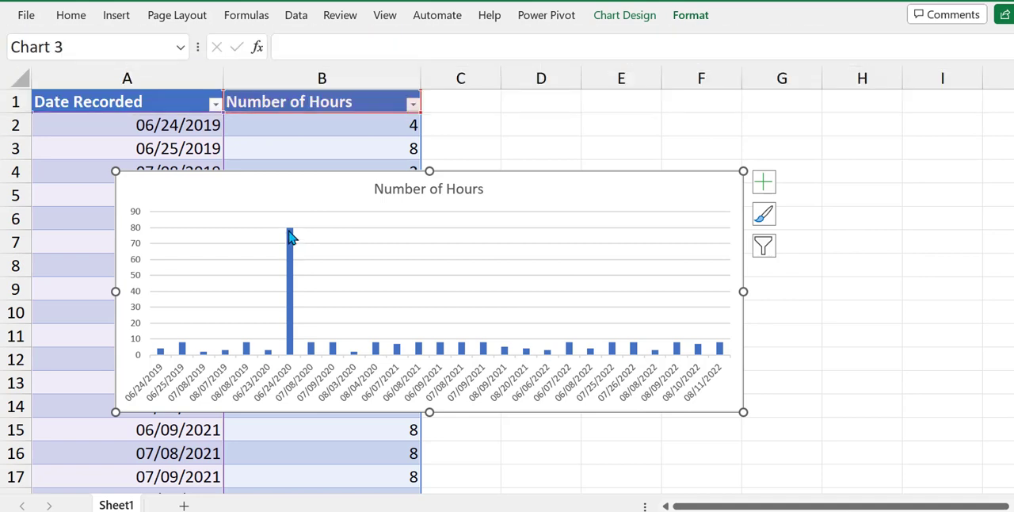
click(289, 236)
click(289, 236)
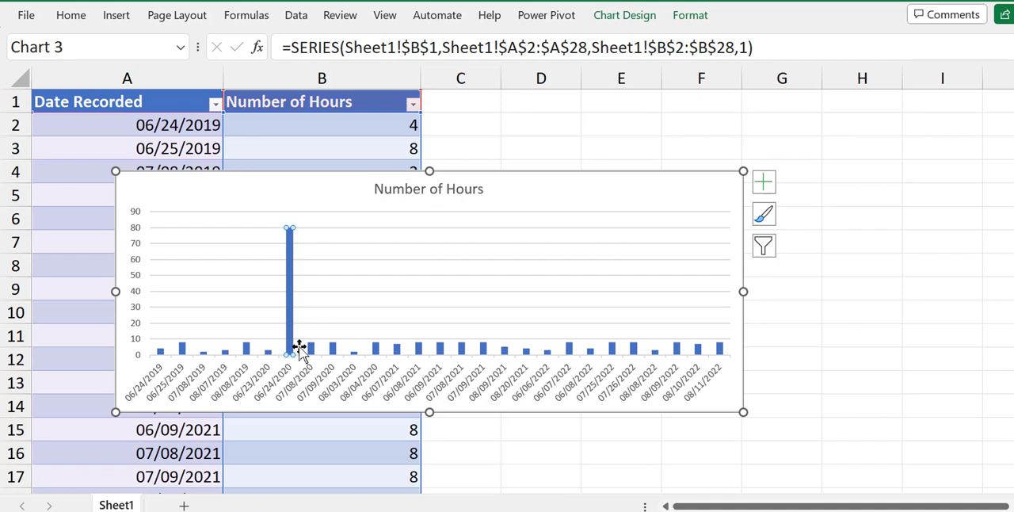
click(323, 188)
drag(323, 188, 652, 113)
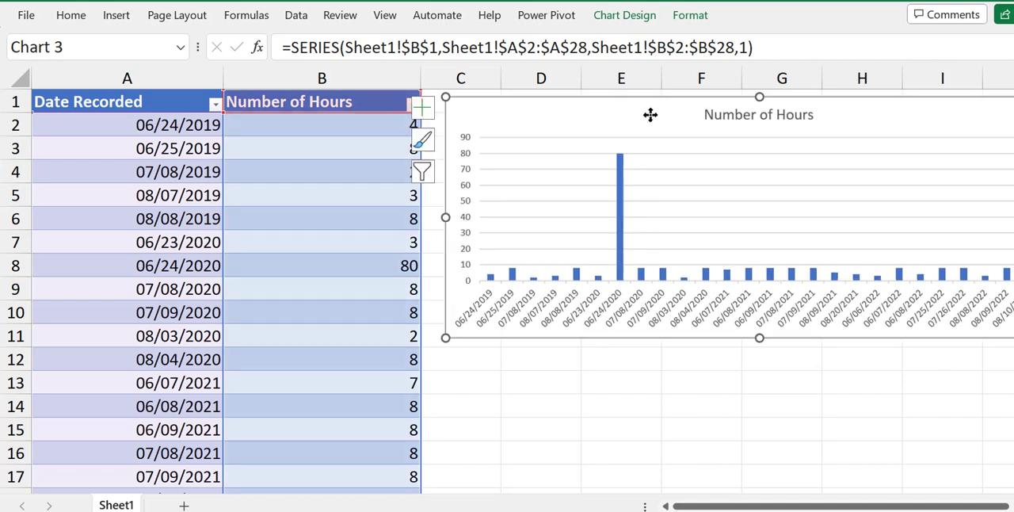
Correct the hours for 06/24/2020 in cell B8 to 8, and move the chart so it partly covers column B.
click(620, 170)
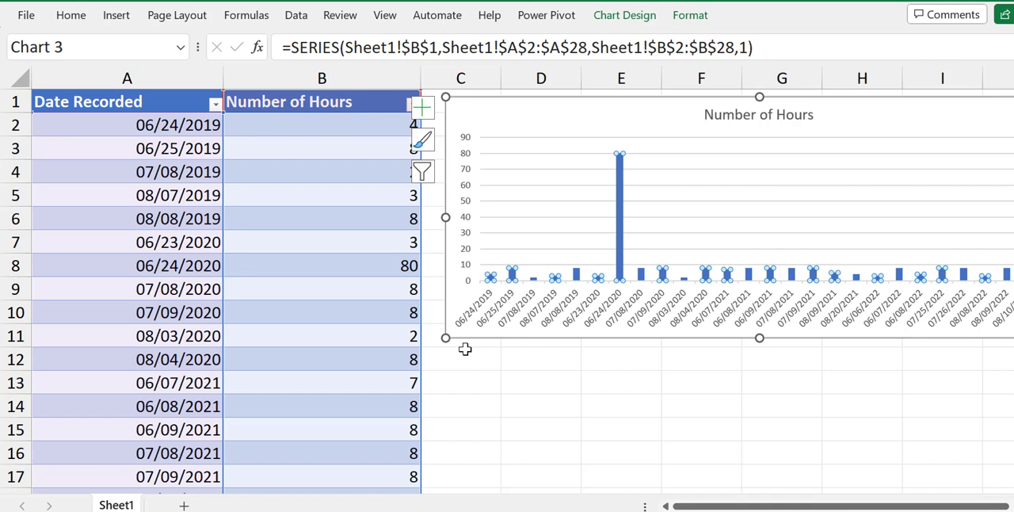
click(529, 369)
click(364, 274)
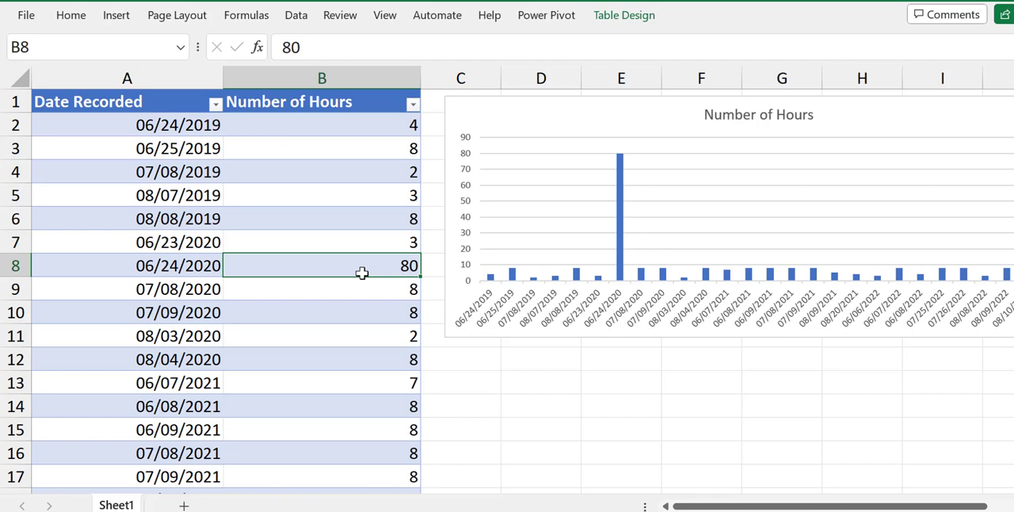
text(8)
key(Return)
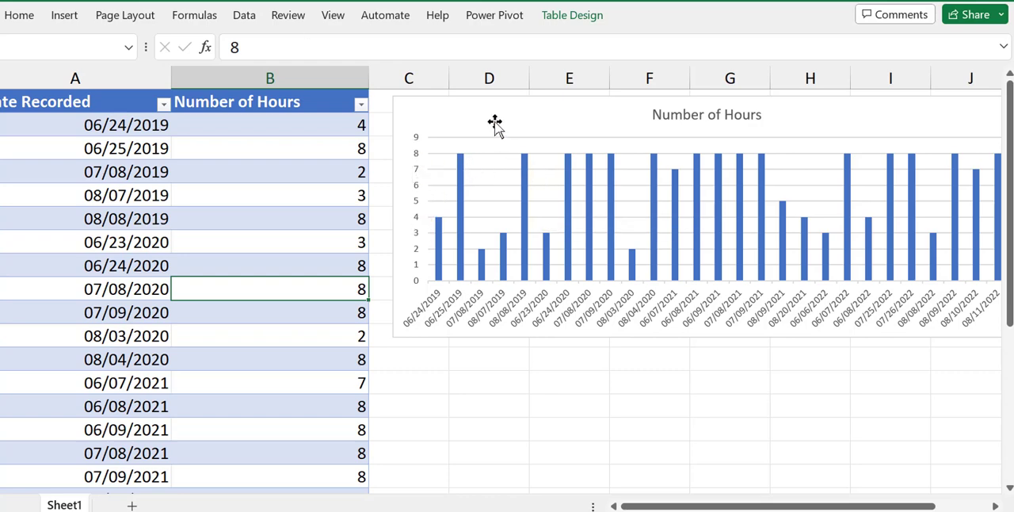
drag(496, 123, 358, 165)
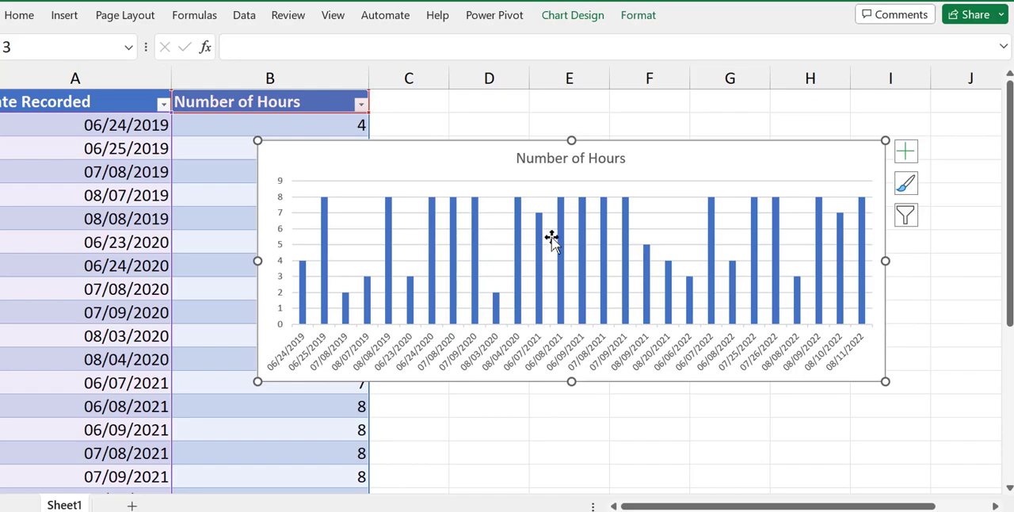